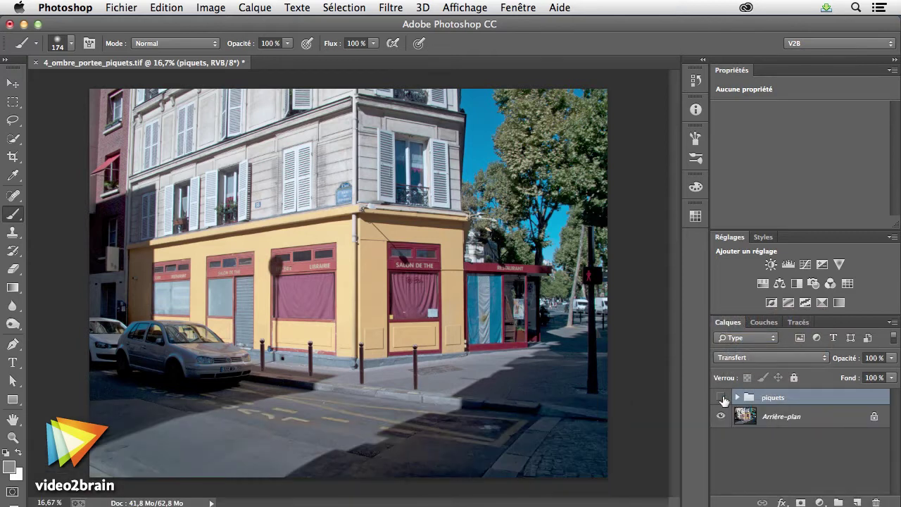
# Make the piquets group visible, and expand then collapse it to check its four layers
pyautogui.click(722, 398)
pyautogui.click(737, 397)
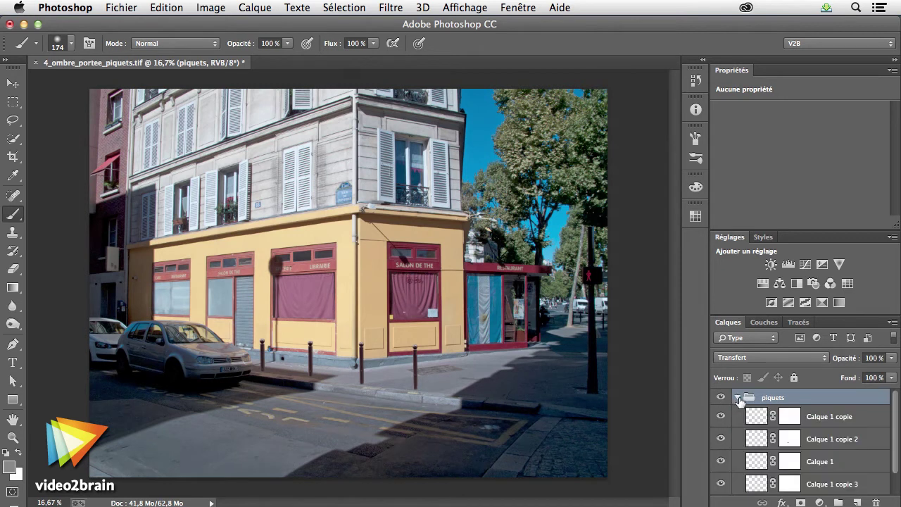
pyautogui.scroll(-1, 825, 432)
pyautogui.scroll(1, 825, 433)
pyautogui.click(737, 397)
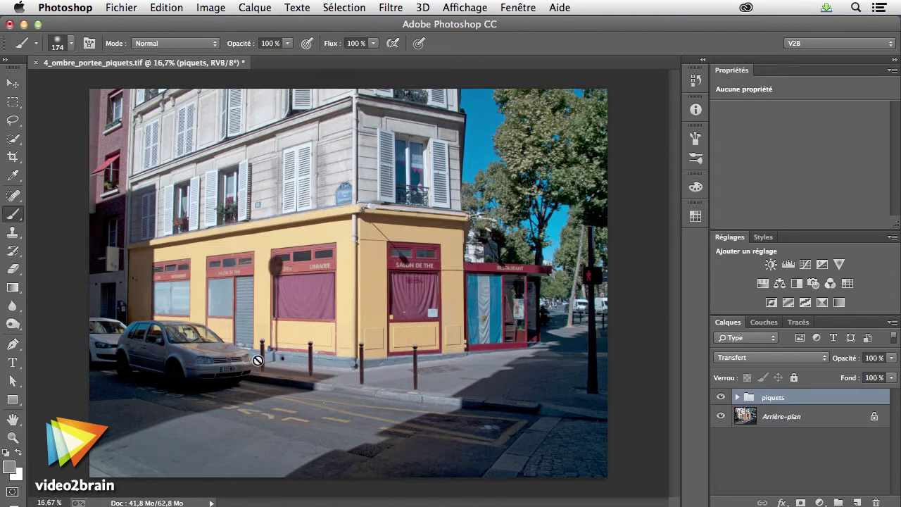
# Select the Arrière-plan layer, open Filtre > Point de fuite, and delete the existing plane
pyautogui.click(817, 418)
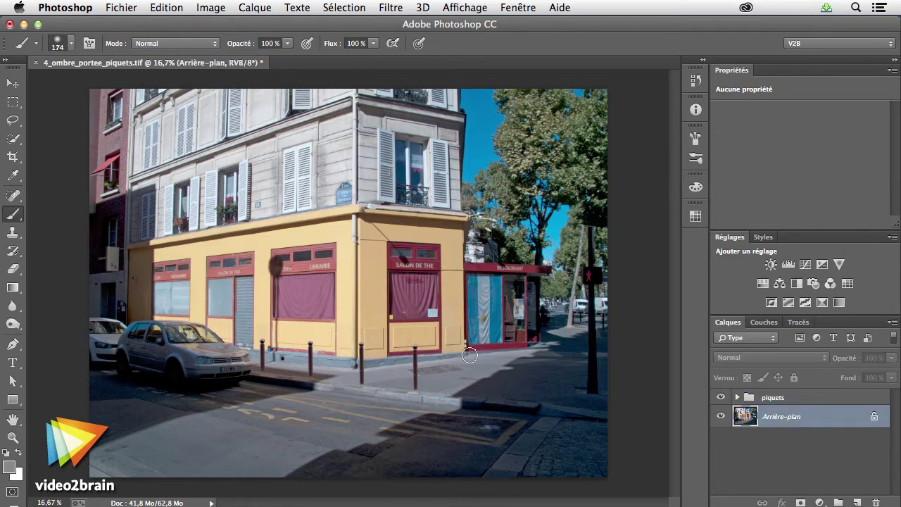
pyautogui.click(390, 9)
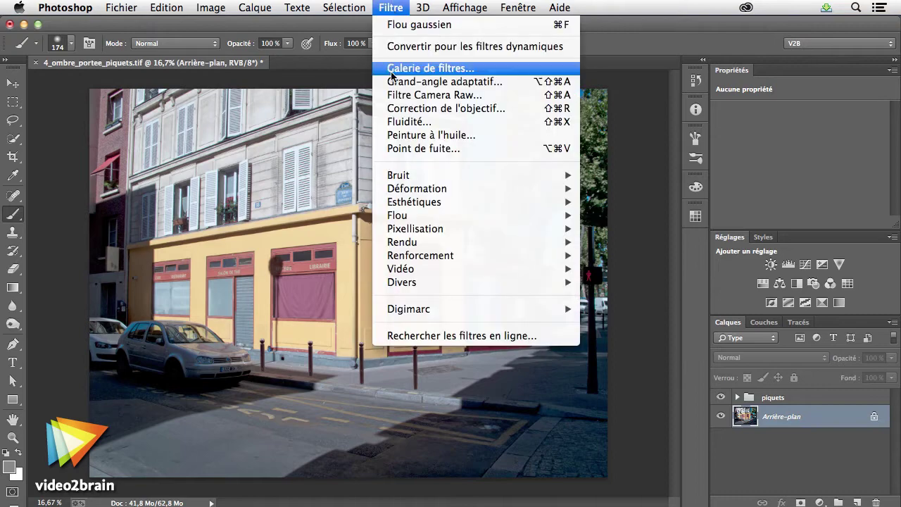
pyautogui.click(427, 147)
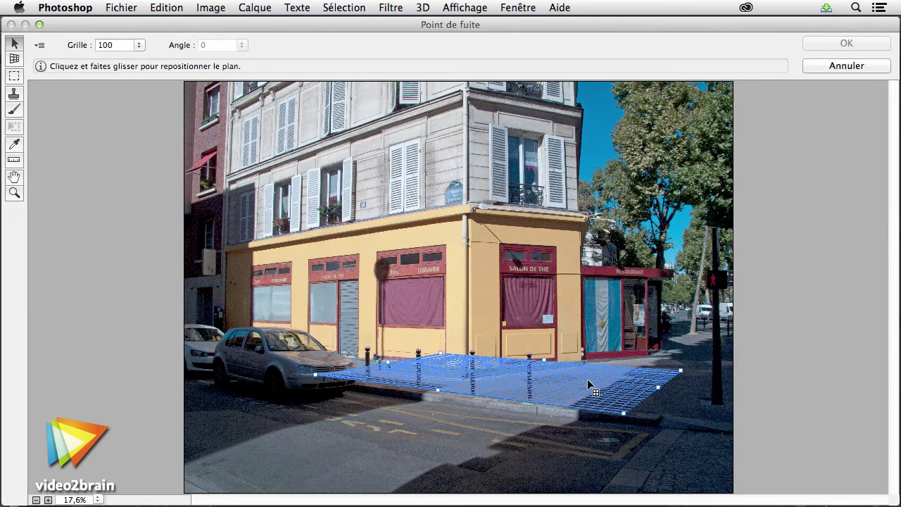
pyautogui.press('BackSpace')
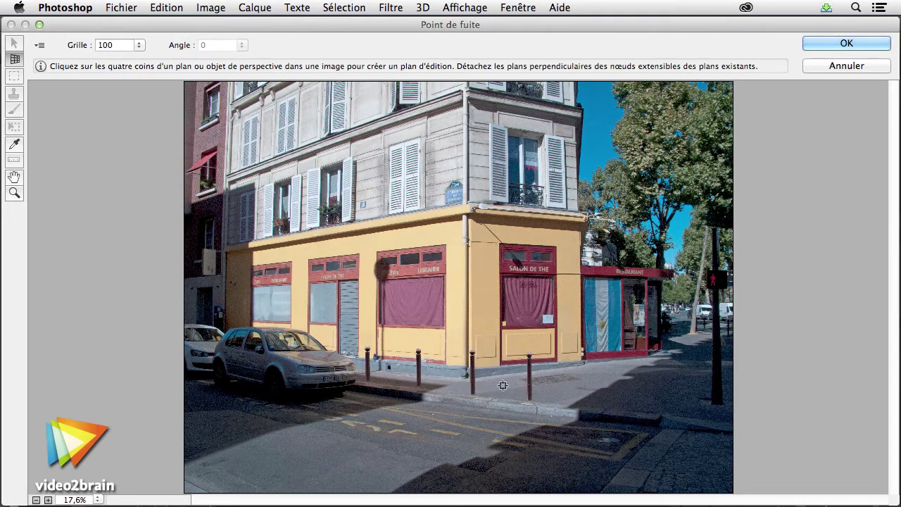
# Zoom the Point de fuite preview to 50% on the bollards and pan to show the pavement
pyautogui.press('z')
pyautogui.click(478, 389)
pyautogui.press('h')
pyautogui.moveTo(501, 269)
pyautogui.mouseDown()
pyautogui.moveTo(500, 341)
pyautogui.moveTo(479, 368)
pyautogui.mouseUp()
pyautogui.press('z')
pyautogui.click(479, 368)
pyautogui.press('h')
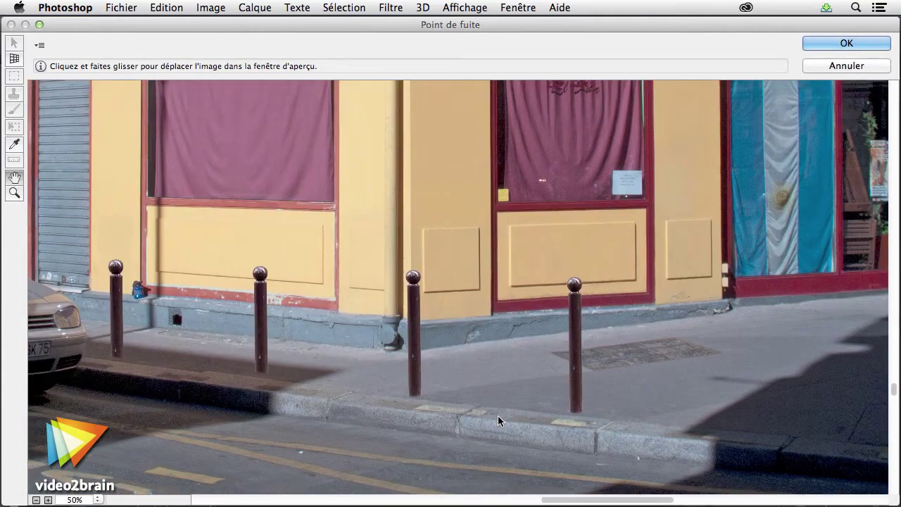
pyautogui.press('c')
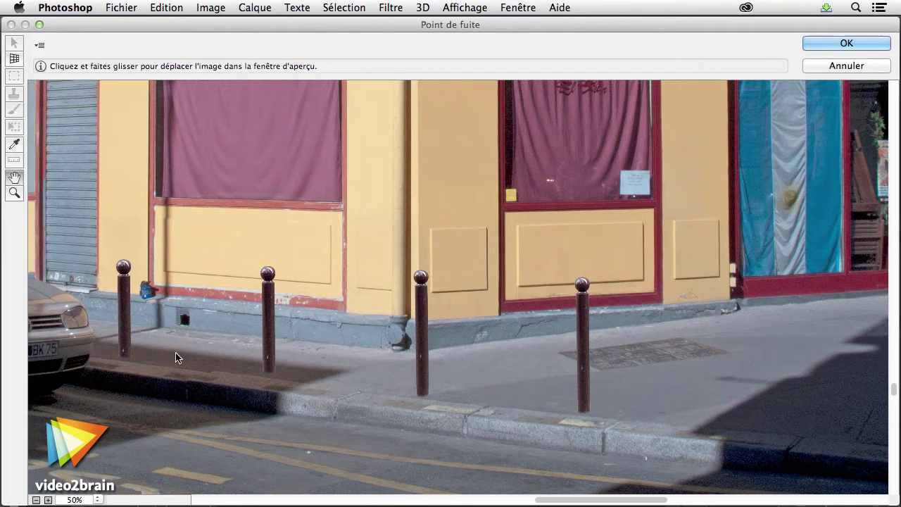
pyautogui.moveTo(157, 352); pyautogui.dragTo(221, 358)
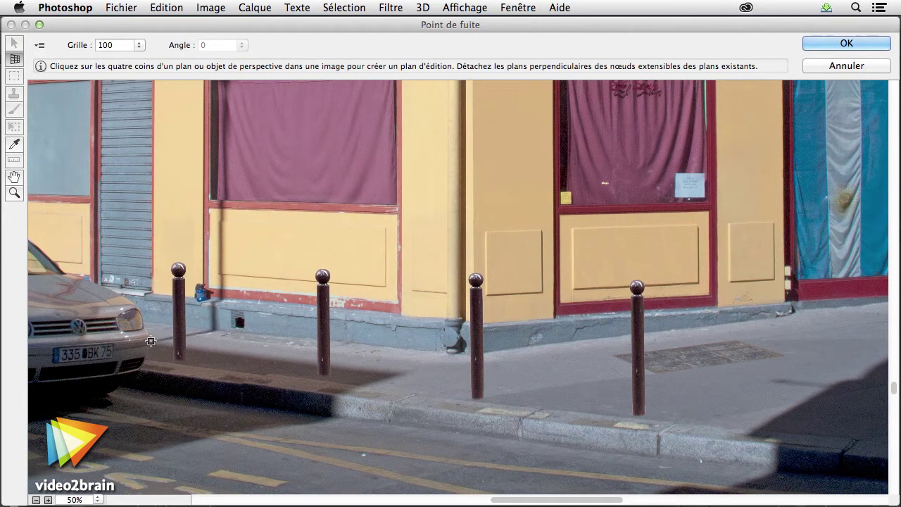
# Draw a four-corner plane on the pavement from the wall base to the kerb
pyautogui.click(213, 331)
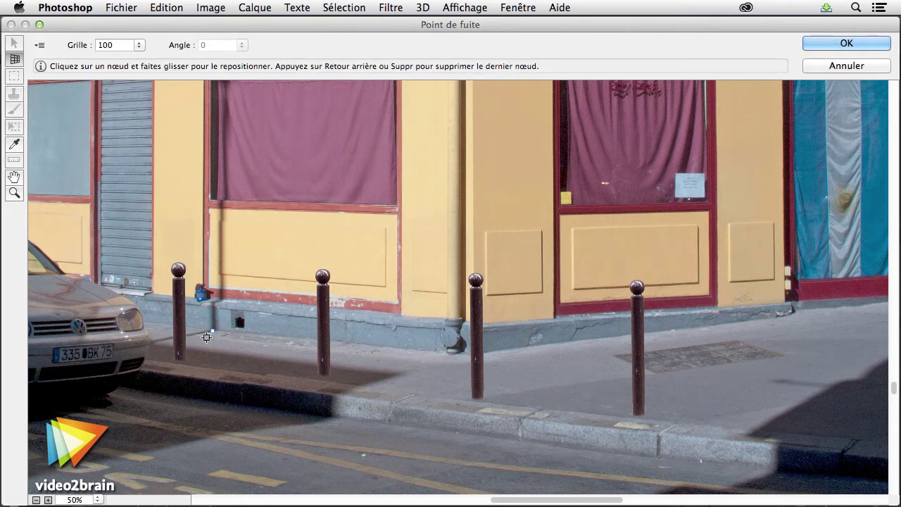
pyautogui.click(148, 341)
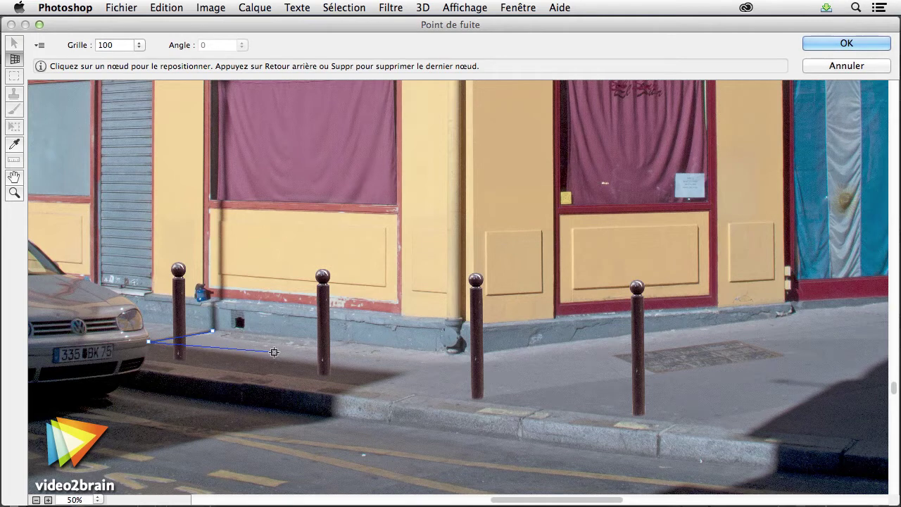
pyautogui.click(401, 374)
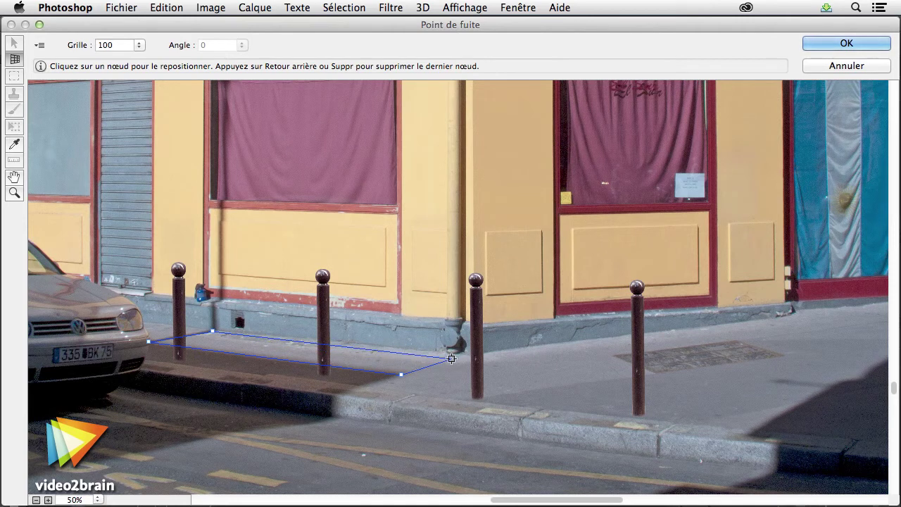
pyautogui.click(451, 354)
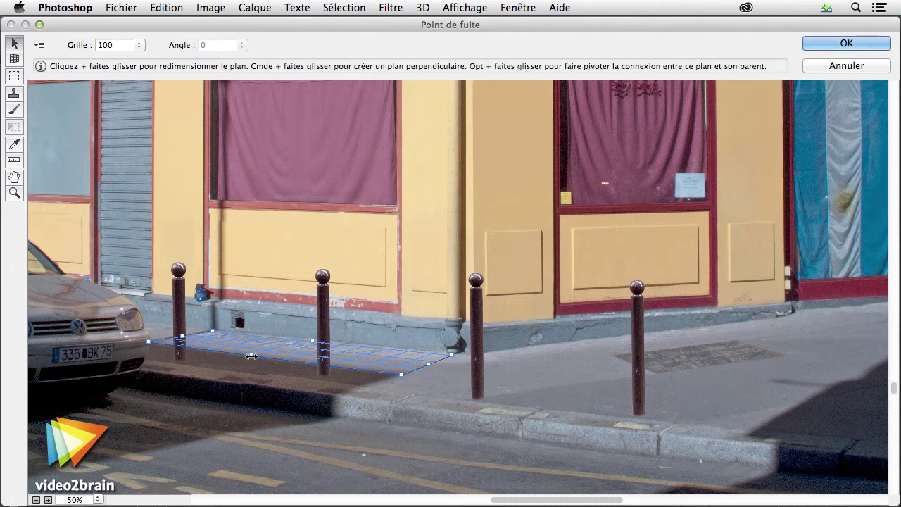
# Stretch the plane toward the kerb and widen it rightward along the pavement
pyautogui.moveTo(251, 356); pyautogui.dragTo(235, 369)
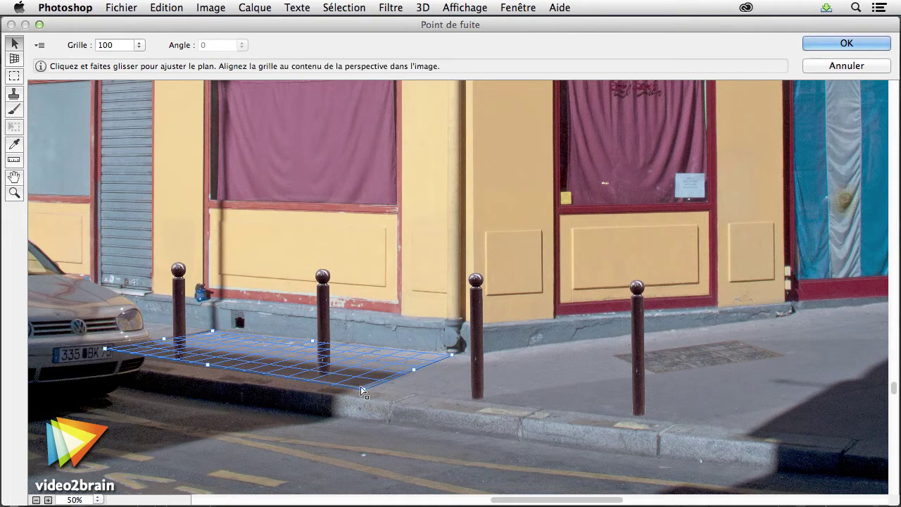
pyautogui.moveTo(105, 348); pyautogui.dragTo(98, 357)
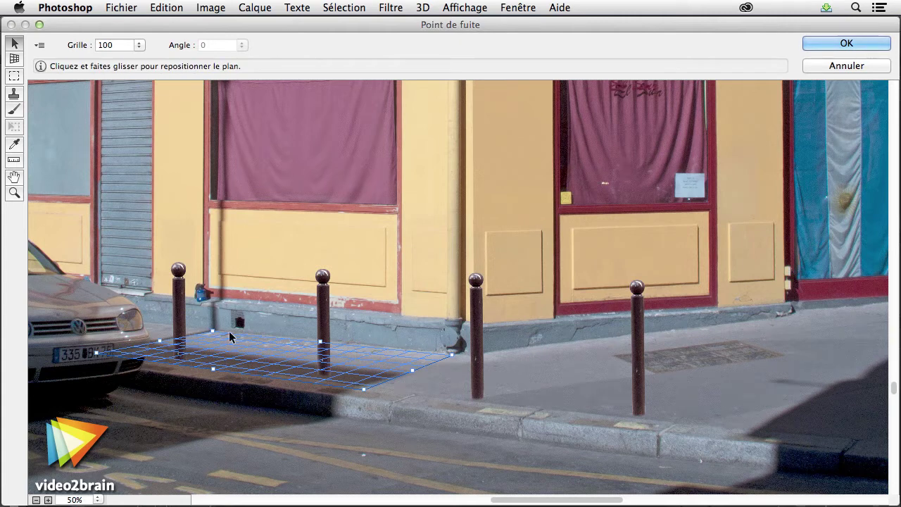
pyautogui.moveTo(412, 370)
pyautogui.mouseDown()
pyautogui.moveTo(778, 422)
pyautogui.moveTo(622, 433)
pyautogui.mouseUp()
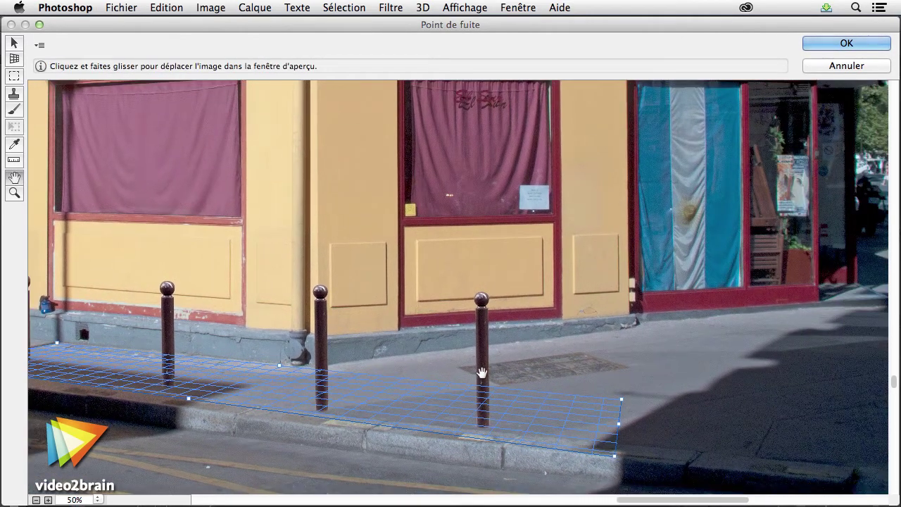
# Pan to the right-hand pavement, then align the plane's back edge and drag its right corner outward
pyautogui.moveTo(276, 367); pyautogui.dragTo(382, 425)
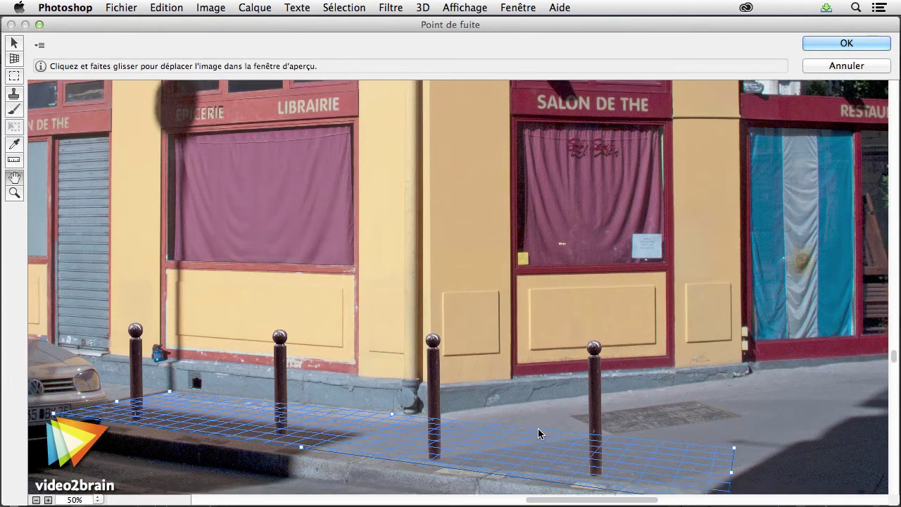
pyautogui.moveTo(539, 433); pyautogui.dragTo(553, 404)
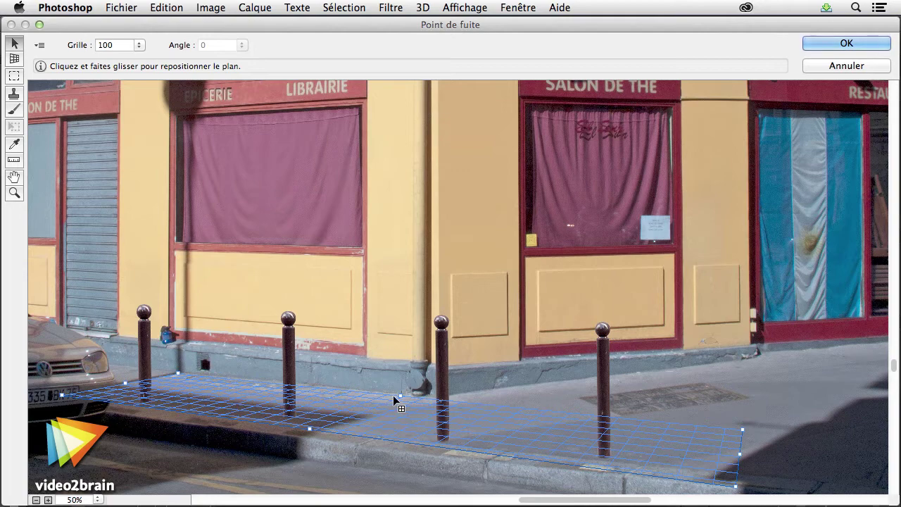
pyautogui.moveTo(398, 397); pyautogui.dragTo(597, 311)
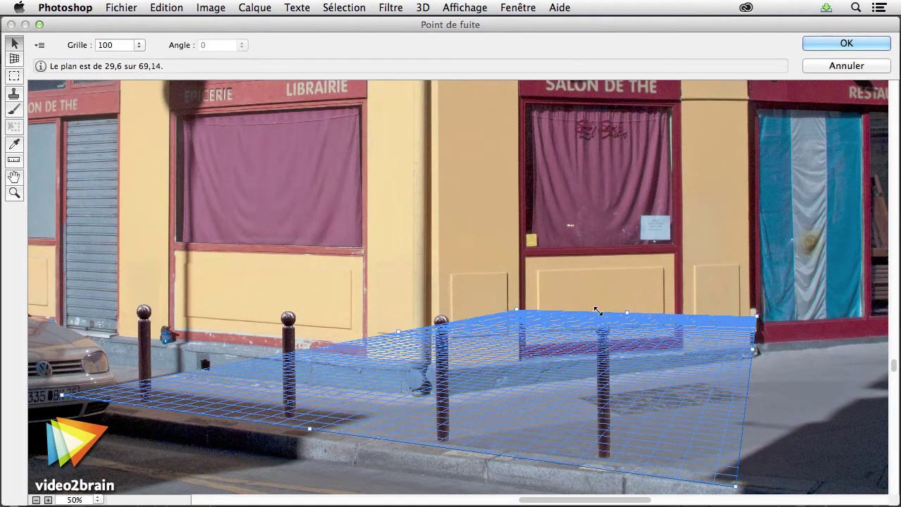
pyautogui.moveTo(598, 311)
pyautogui.mouseDown()
pyautogui.moveTo(514, 380)
pyautogui.moveTo(557, 355)
pyautogui.mouseUp()
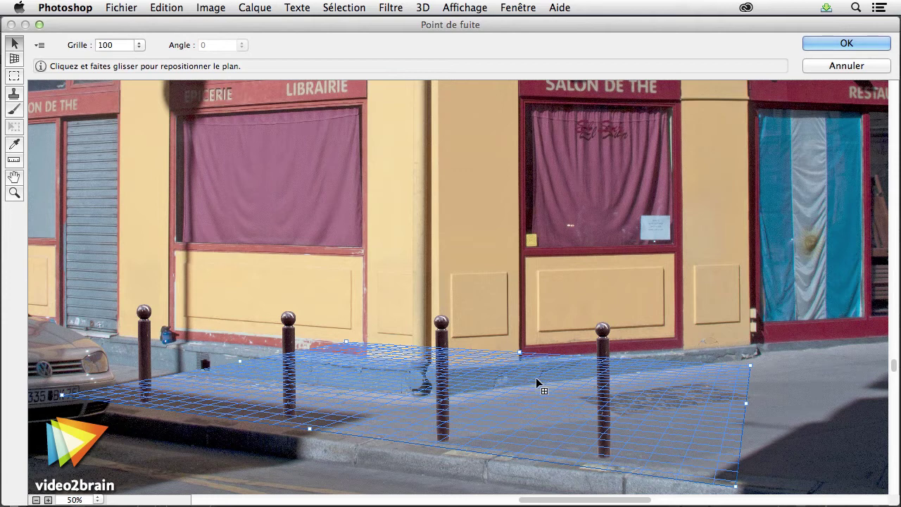
pyautogui.moveTo(754, 369); pyautogui.dragTo(840, 378)
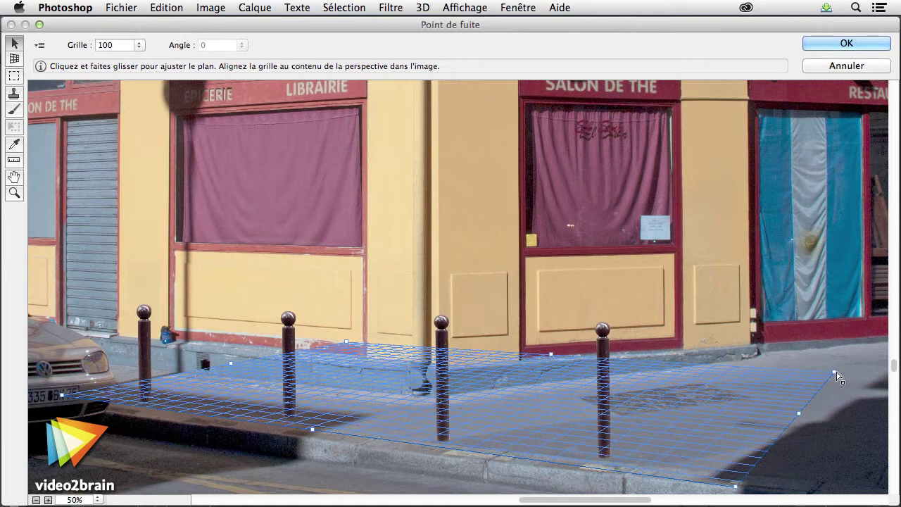
pyautogui.moveTo(838, 377); pyautogui.dragTo(857, 377)
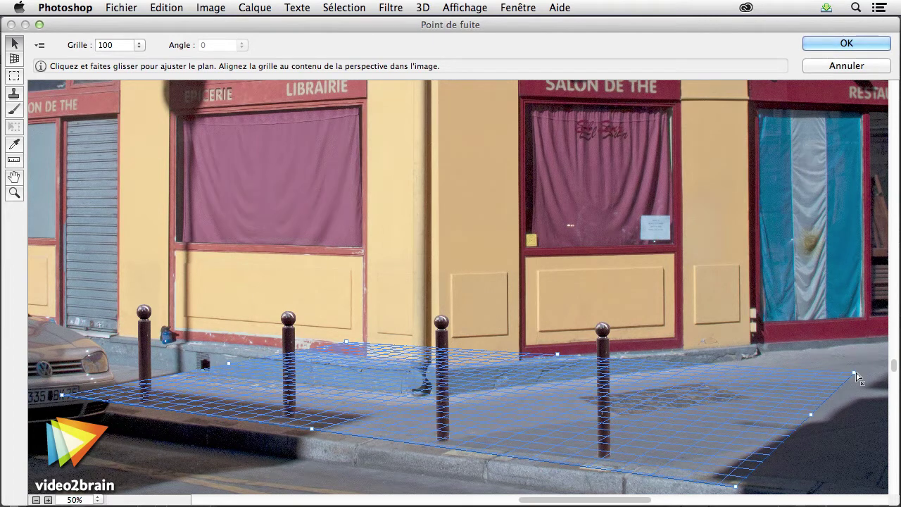
# Zoom out to 33.3%, then fit the plane's right corner to the pavement's end until the grid turns blue
pyautogui.keyDown('alt'); pyautogui.click(736, 391); pyautogui.keyUp('alt')
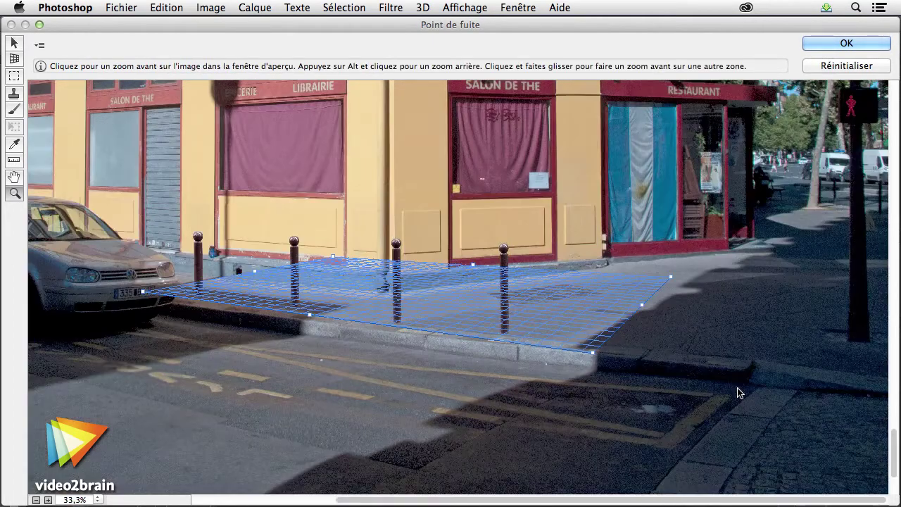
pyautogui.moveTo(671, 276); pyautogui.dragTo(760, 319)
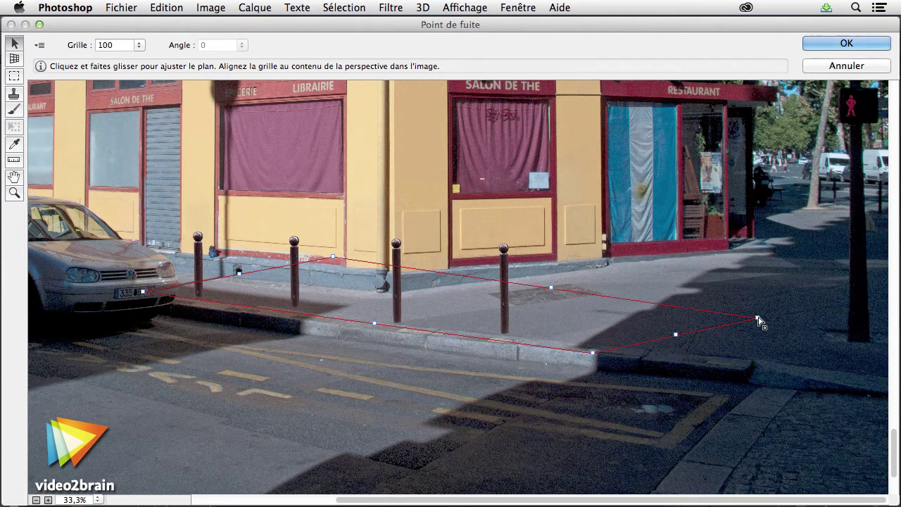
pyautogui.moveTo(759, 319); pyautogui.dragTo(701, 290)
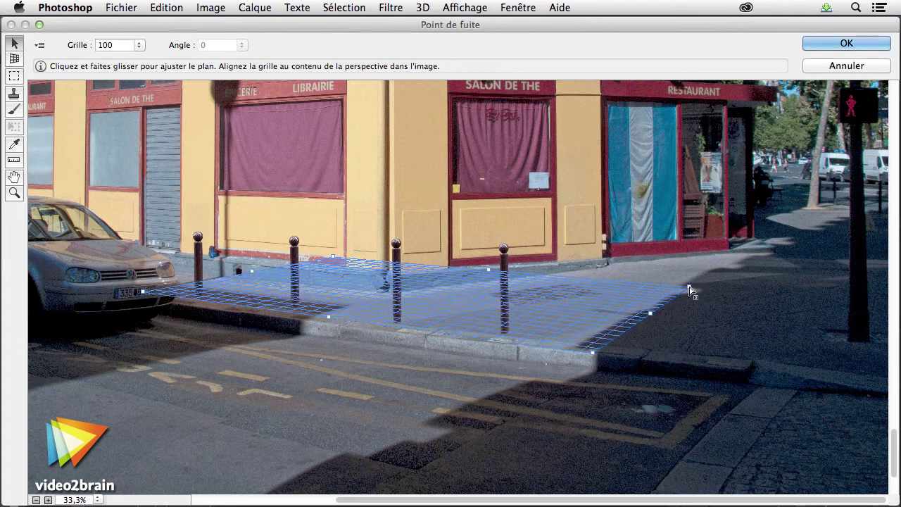
pyautogui.moveTo(701, 290); pyautogui.dragTo(682, 286)
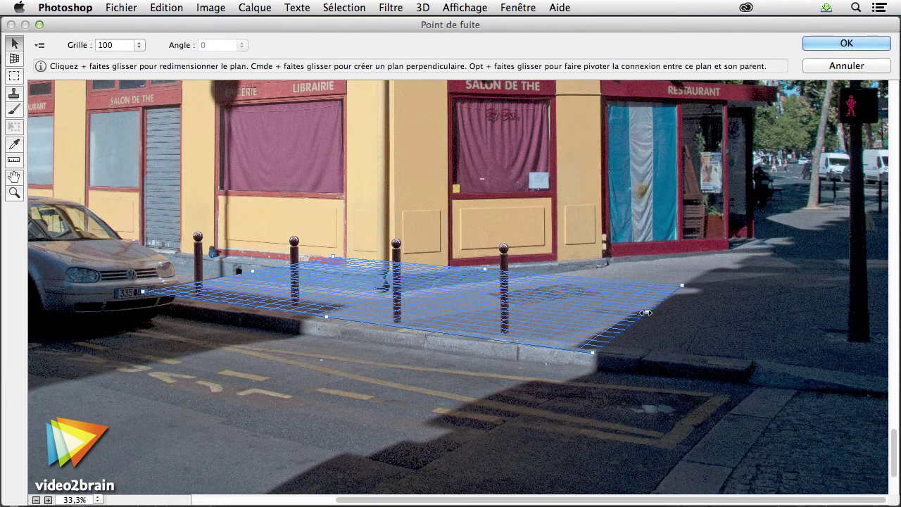
# Fine-tune the right edge, then extend the back and left edges toward the parked car
pyautogui.moveTo(646, 312); pyautogui.dragTo(682, 315)
pyautogui.moveTo(711, 287); pyautogui.dragTo(710, 288)
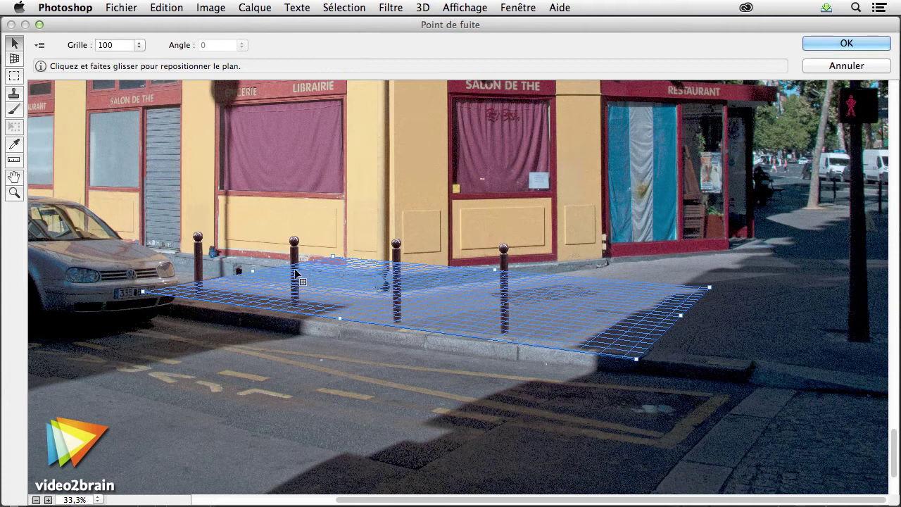
pyautogui.moveTo(336, 262); pyautogui.dragTo(333, 261)
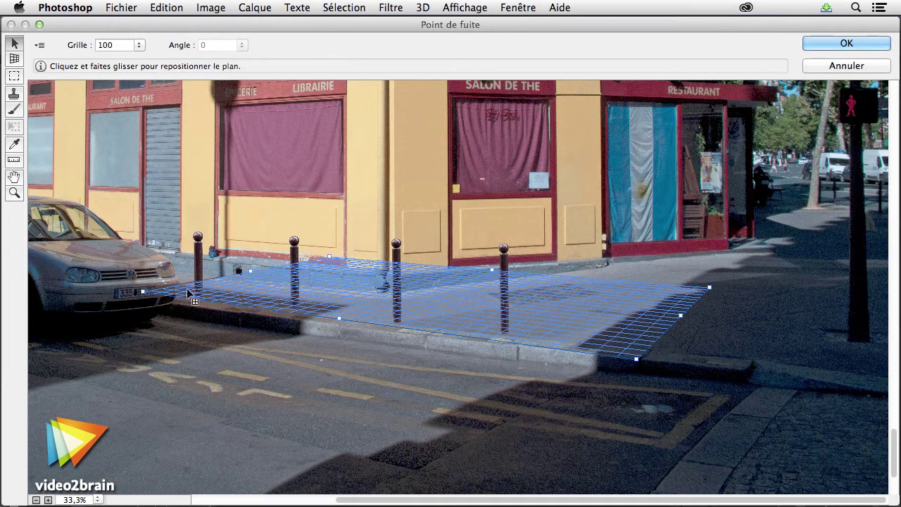
pyautogui.moveTo(251, 270); pyautogui.dragTo(199, 288)
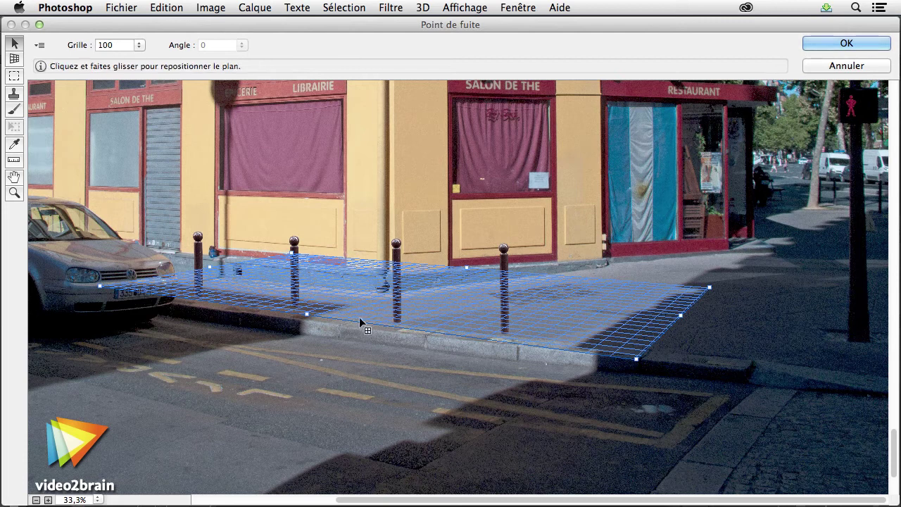
# Apply the Point de fuite plane, then expand the piquets group and select Calque 1 copie
pyautogui.click(863, 42)
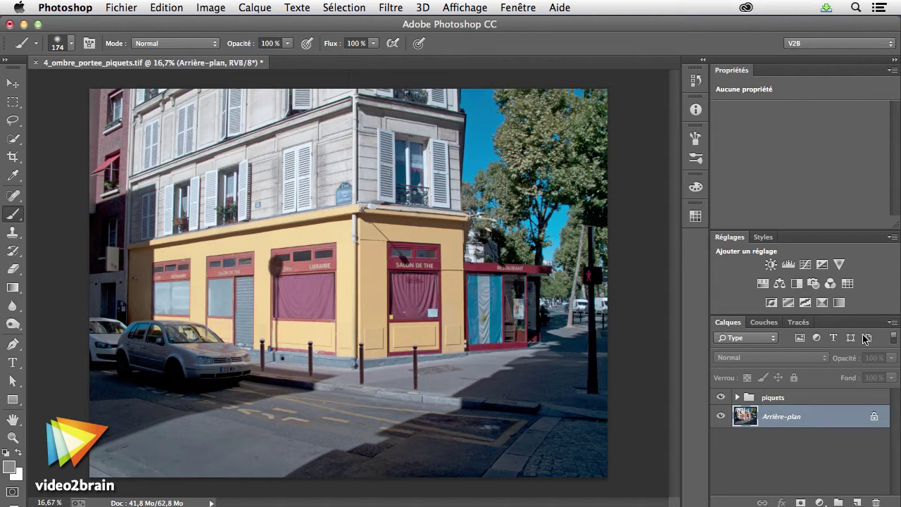
pyautogui.click(738, 399)
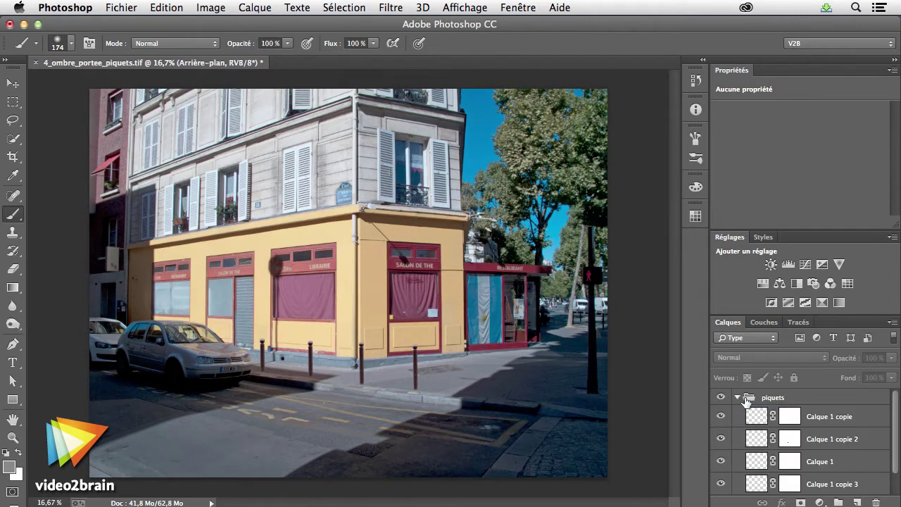
pyautogui.scroll(1, 785, 415)
pyautogui.click(755, 416)
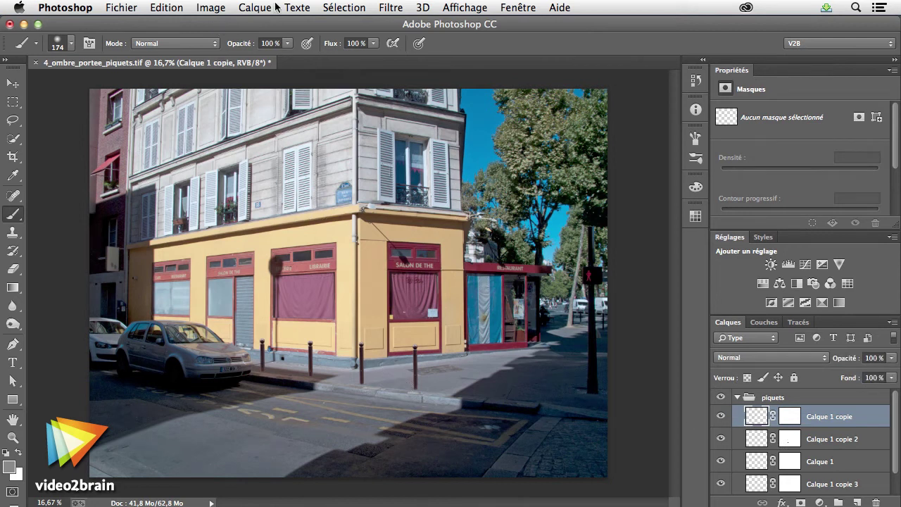
pyautogui.click(346, 9)
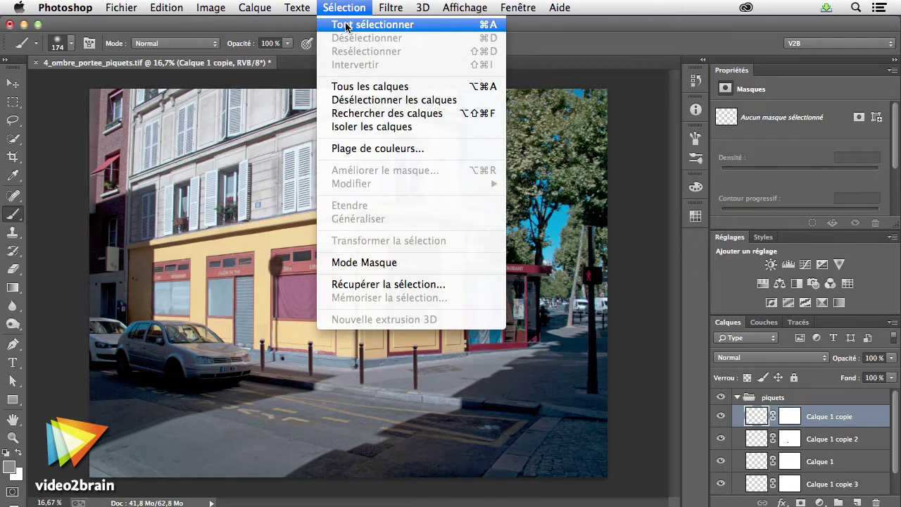
# Select all of Calque 1 copie, copy it, deselect, and collapse the piquets group
pyautogui.click(346, 25)
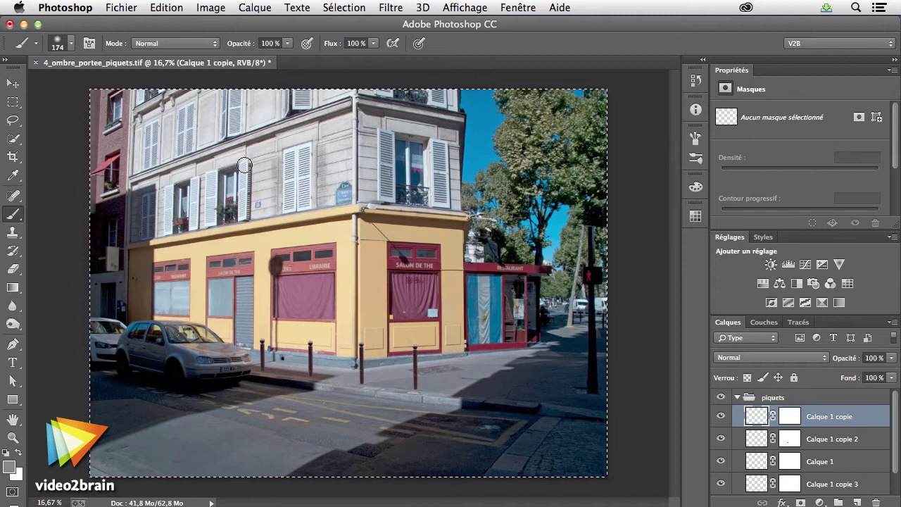
pyautogui.hotkey('ctrl', 't')
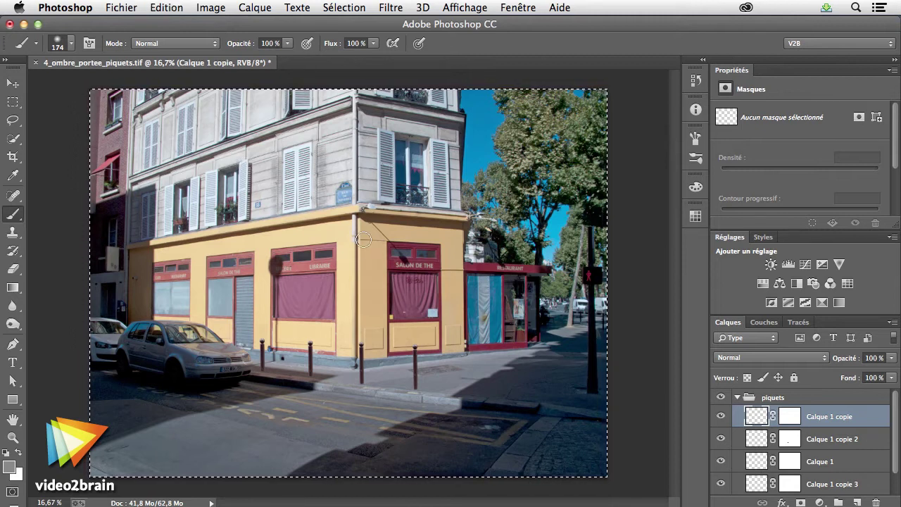
pyautogui.hotkey('ctrl', 'd')
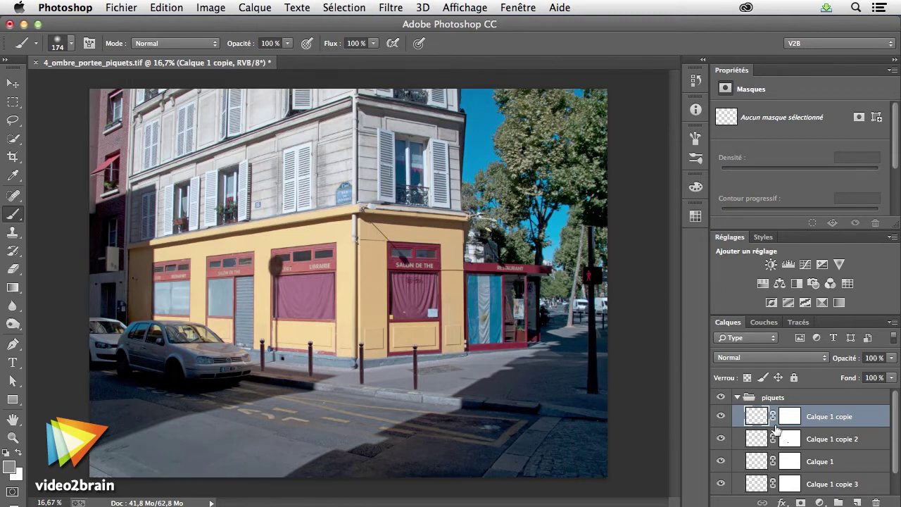
pyautogui.scroll(-2, 775, 427)
pyautogui.scroll(2, 771, 422)
pyautogui.click(738, 399)
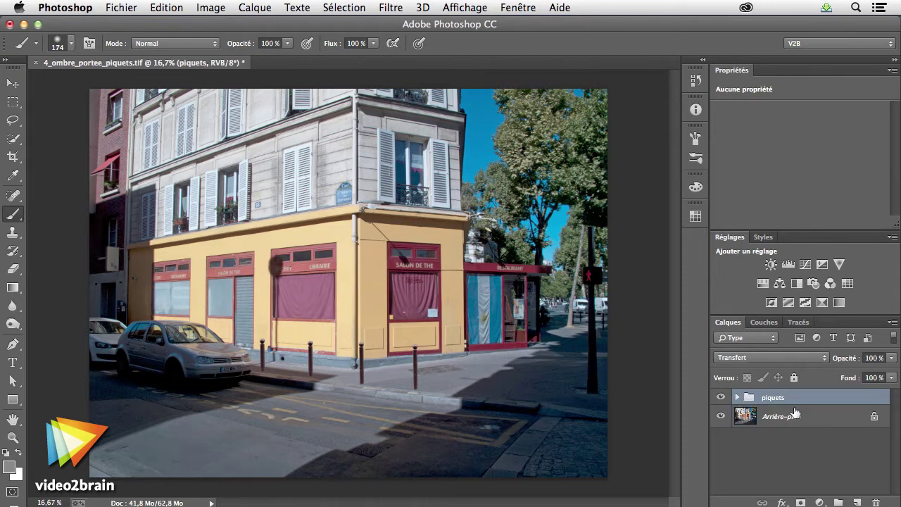
# Add a new layer named 'ombres' and open Filtre > Point de fuite on it
pyautogui.click(857, 502)
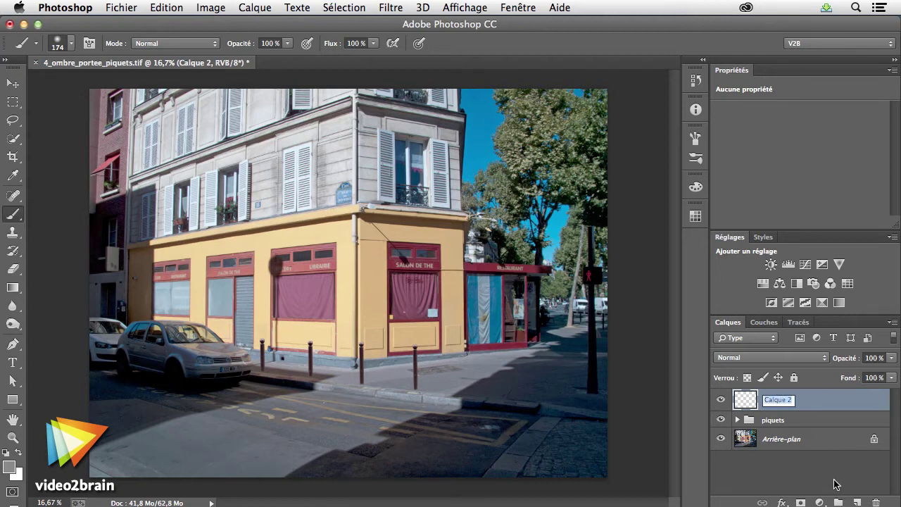
pyautogui.write('ombres')
pyautogui.press('Return')
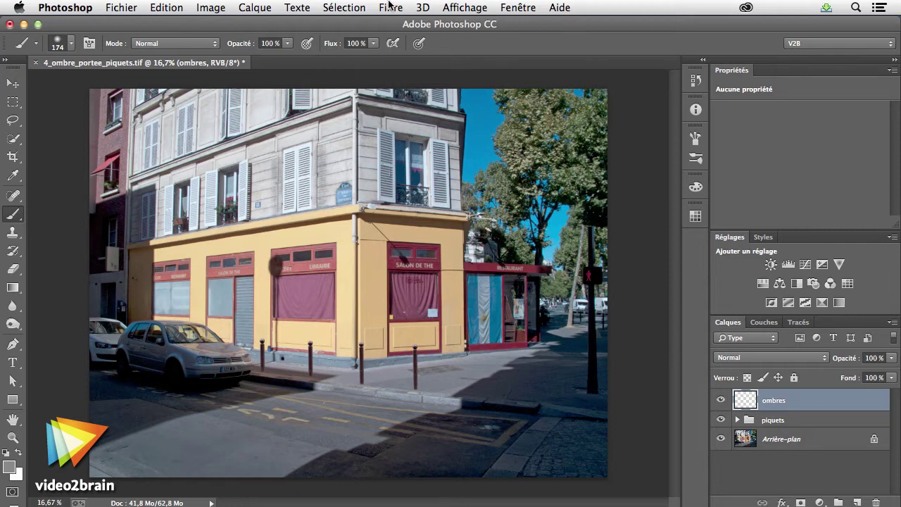
pyautogui.click(391, 8)
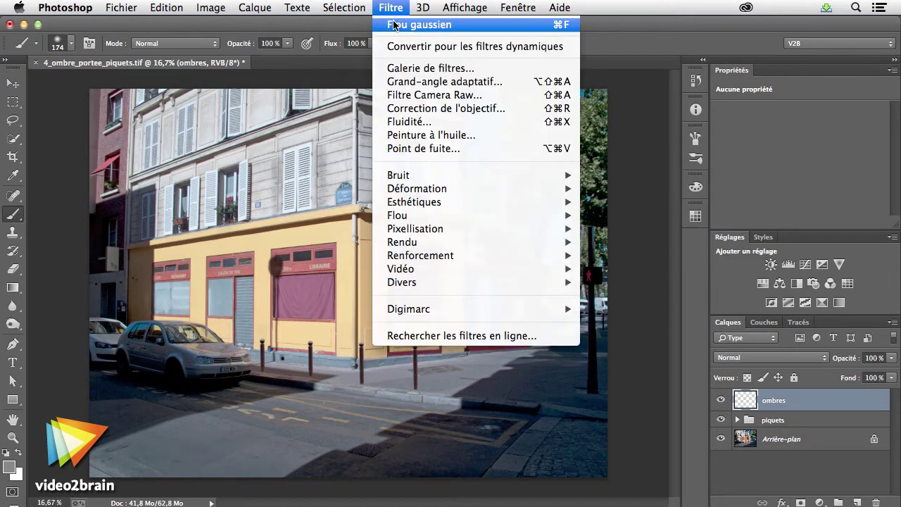
pyautogui.click(441, 149)
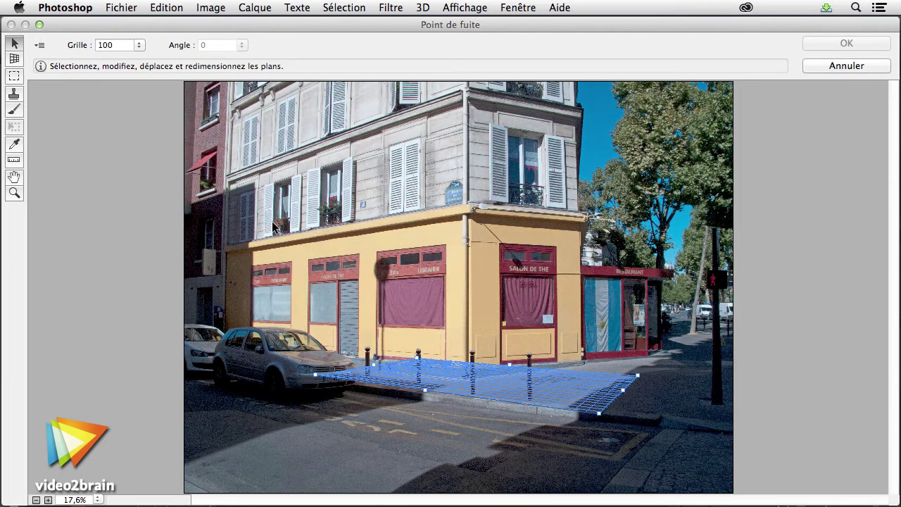
# Paste the copied bollard into Point de fuite and drag it onto the pavement plane
pyautogui.click(170, 10)
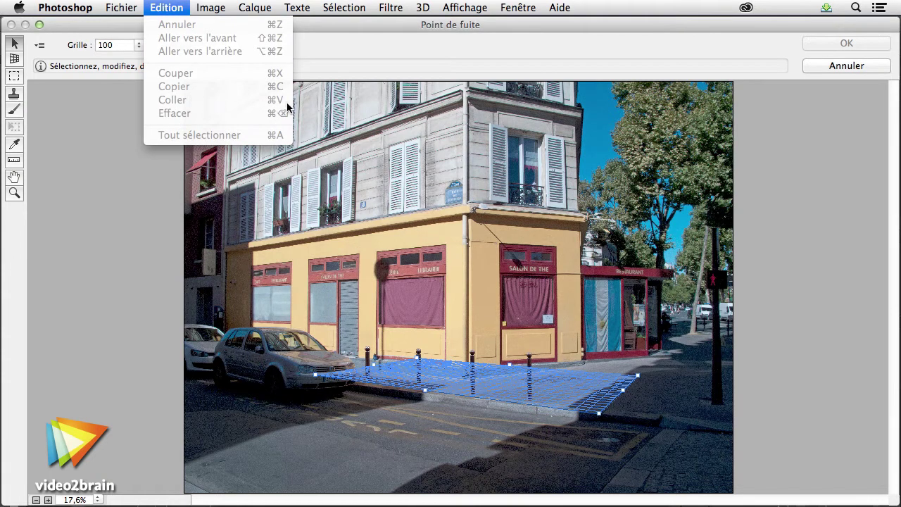
pyautogui.click(338, 31)
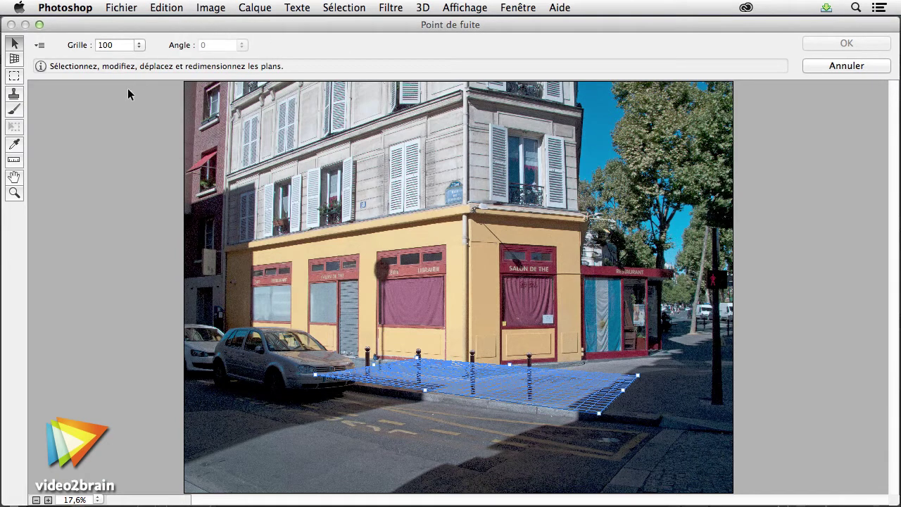
pyautogui.press('m')
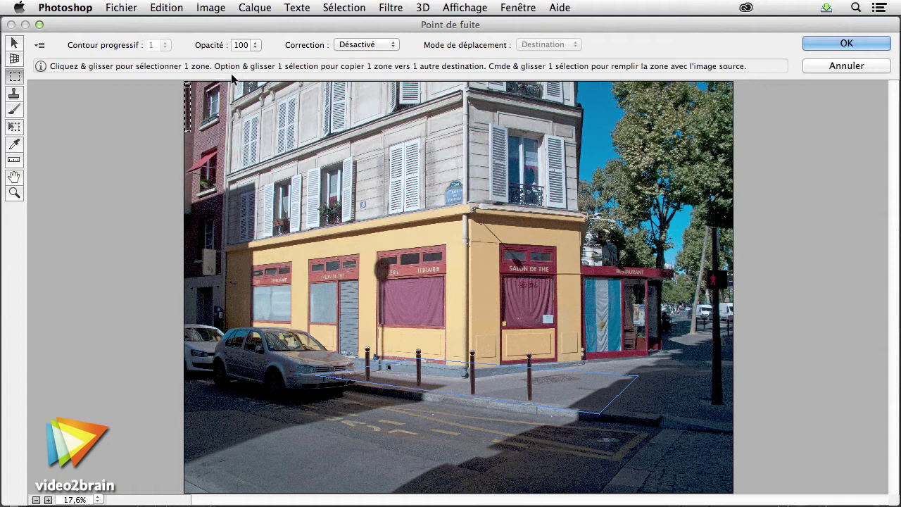
pyautogui.moveTo(197, 108)
pyautogui.mouseDown()
pyautogui.moveTo(401, 188)
pyautogui.moveTo(447, 242)
pyautogui.moveTo(509, 373)
pyautogui.moveTo(559, 392)
pyautogui.mouseUp()
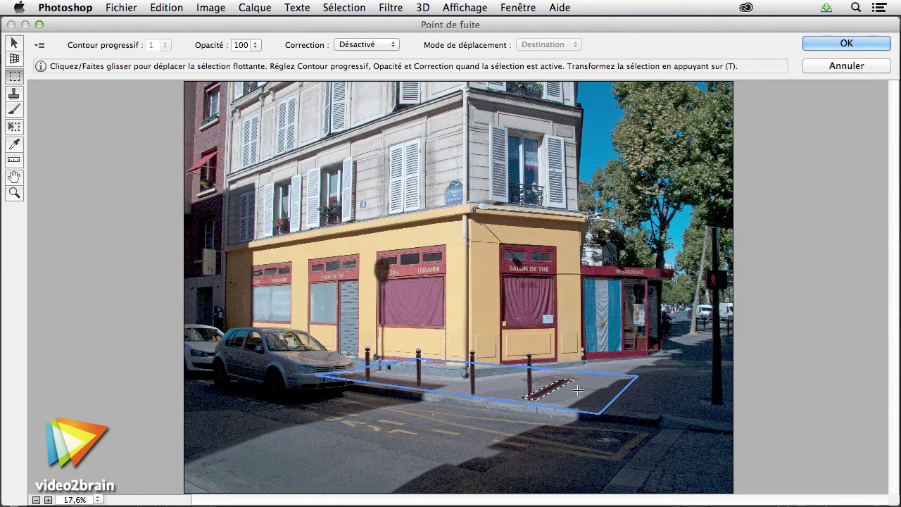
# Zoom in on the pasted shadow in the Point de fuite preview, then back out to 100%
pyautogui.press('z')
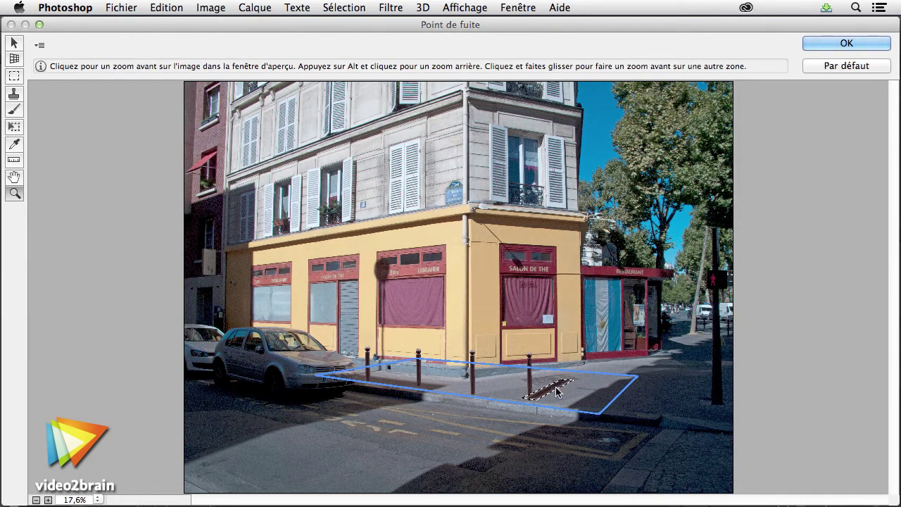
pyautogui.click(556, 391)
pyautogui.click(606, 353)
pyautogui.click(557, 306)
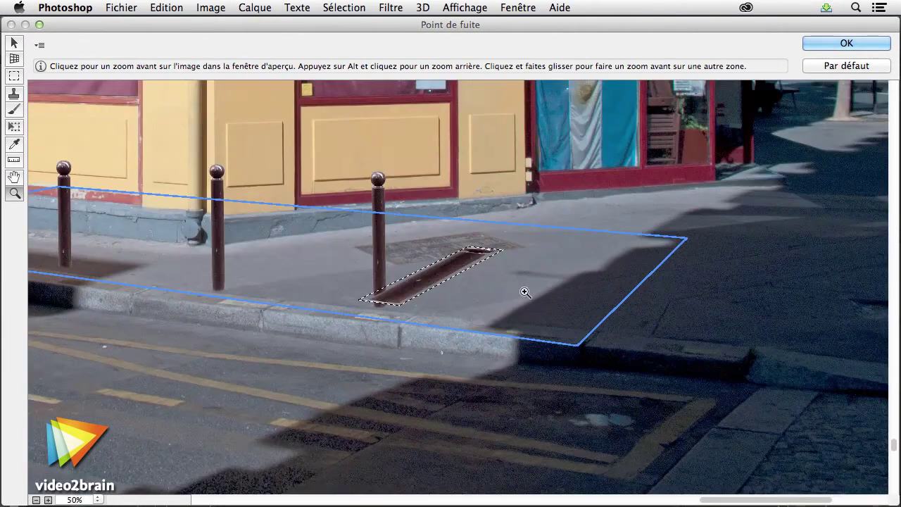
pyautogui.click(466, 292)
pyautogui.click(429, 275)
pyautogui.press('space')
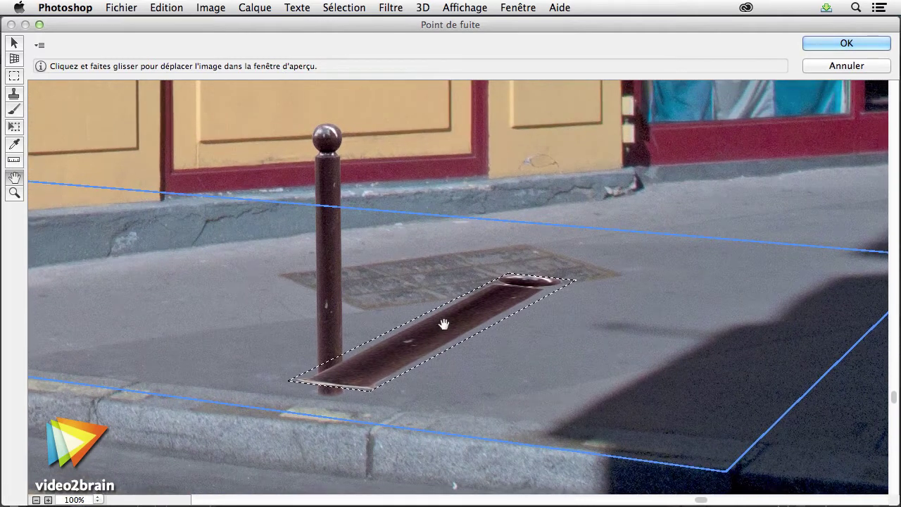
pyautogui.keyDown('ctrl'); pyautogui.click(442, 322); pyautogui.keyUp('ctrl')
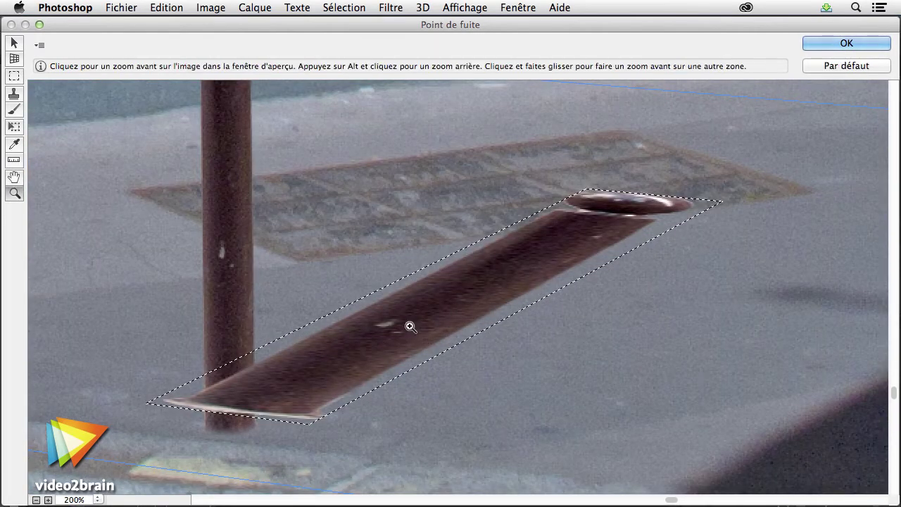
pyautogui.keyDown('ctrl'); pyautogui.keyDown('alt'); pyautogui.click(408, 325); pyautogui.keyUp('alt'); pyautogui.keyUp('ctrl')
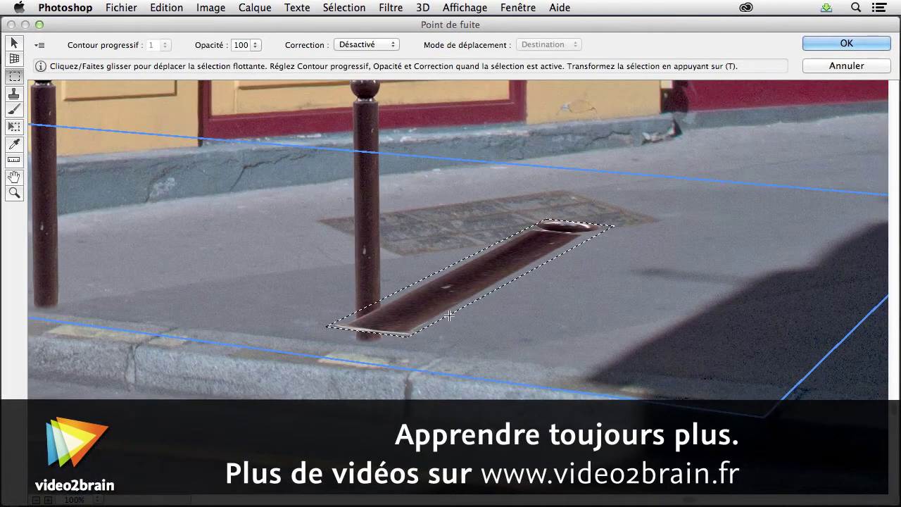
# Transform the shadow into a thin streak stretched diagonally from the bollard's base across the pavement
pyautogui.click(15, 128)
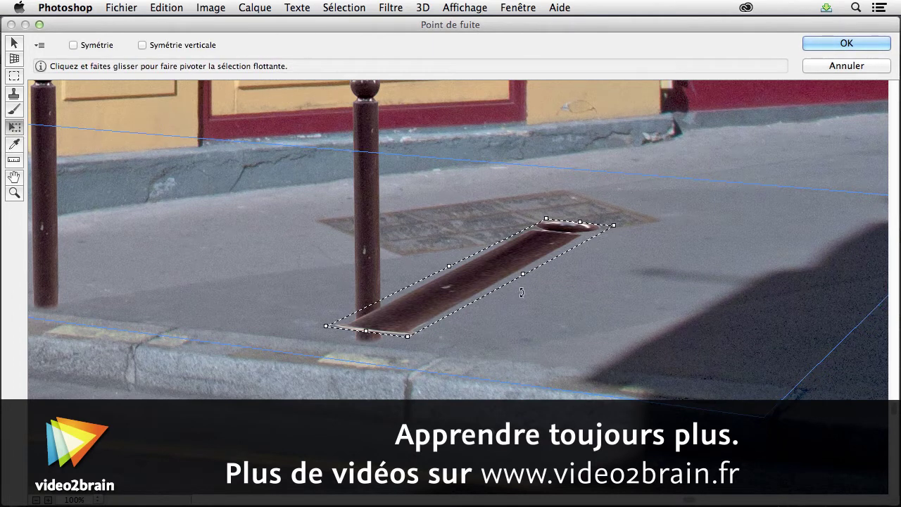
pyautogui.moveTo(525, 275); pyautogui.dragTo(459, 266)
pyautogui.moveTo(413, 304); pyautogui.dragTo(422, 310)
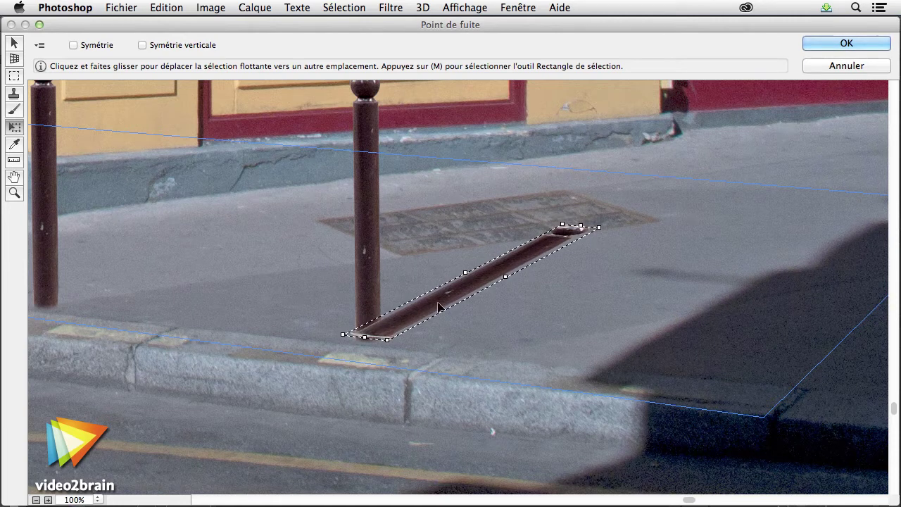
pyautogui.moveTo(505, 276); pyautogui.dragTo(496, 276)
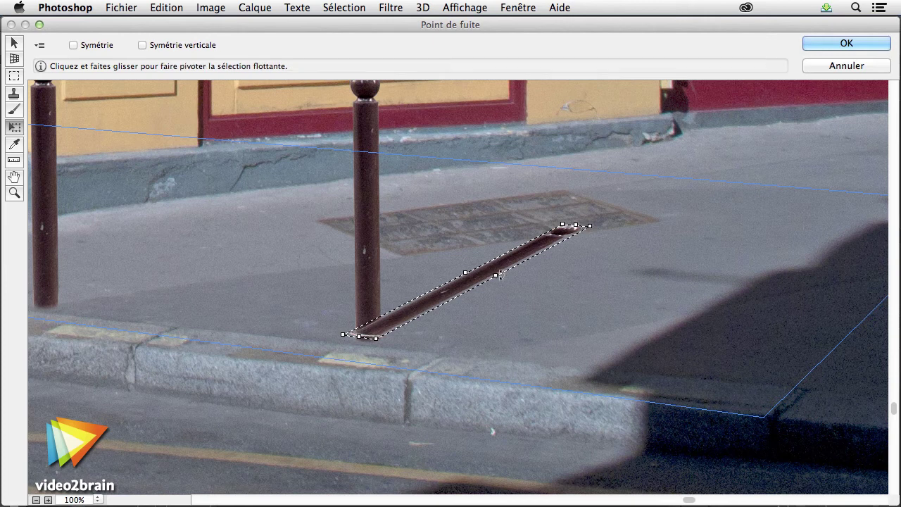
pyautogui.moveTo(579, 225); pyautogui.dragTo(651, 187)
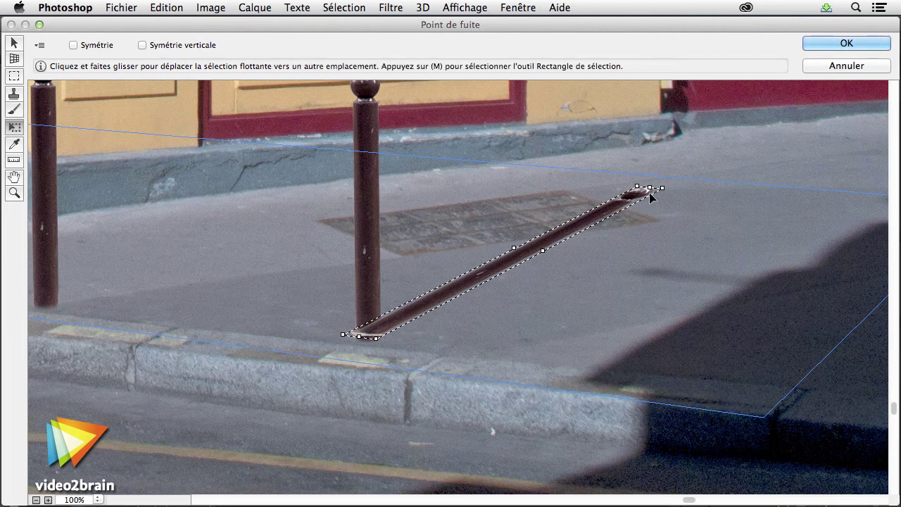
pyautogui.moveTo(648, 188); pyautogui.dragTo(642, 190)
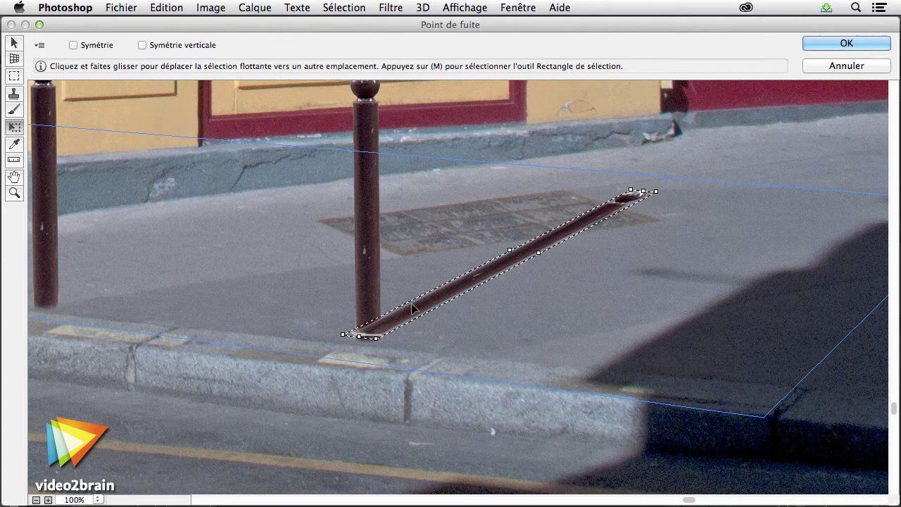
pyautogui.press('alt')
# Alt-drag shadow copies onto the other bollards' bases and stretch a copy slightly longer
pyautogui.press('alt')
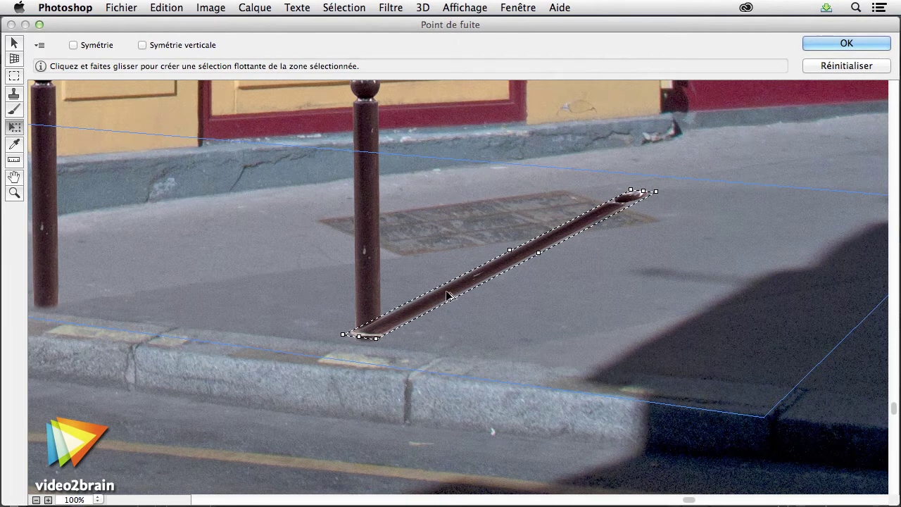
pyautogui.press('alt')
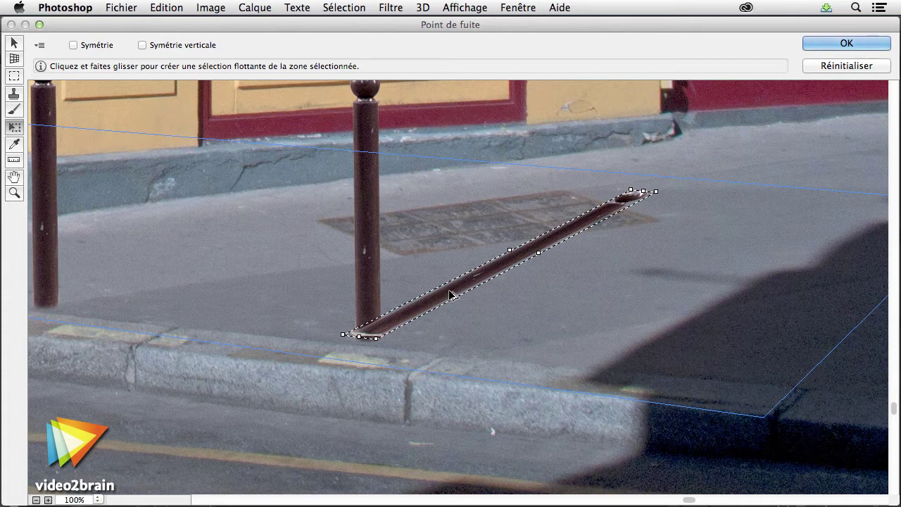
pyautogui.moveTo(451, 295)
pyautogui.mouseDown()
pyautogui.moveTo(165, 264)
pyautogui.moveTo(150, 271)
pyautogui.mouseUp()
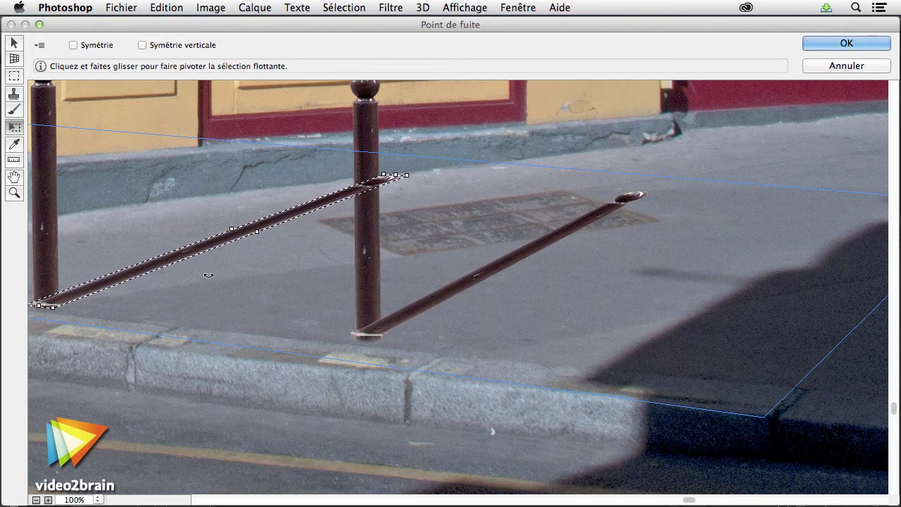
pyautogui.moveTo(224, 282); pyautogui.dragTo(729, 340)
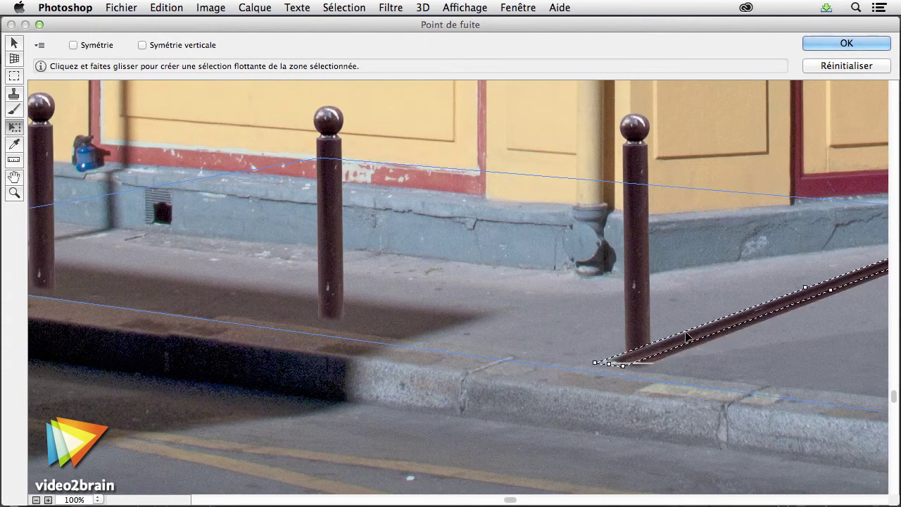
pyautogui.moveTo(729, 340)
pyautogui.mouseDown()
pyautogui.moveTo(417, 289)
pyautogui.moveTo(414, 297)
pyautogui.moveTo(139, 266)
pyautogui.mouseUp()
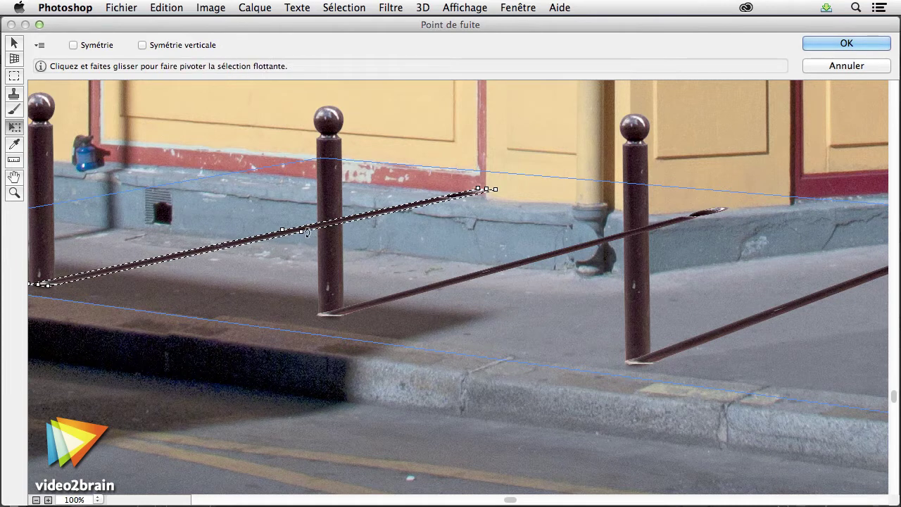
pyautogui.moveTo(301, 231)
pyautogui.mouseDown()
pyautogui.moveTo(308, 233)
pyautogui.moveTo(250, 239)
pyautogui.mouseUp()
pyautogui.moveTo(303, 231); pyautogui.dragTo(306, 232)
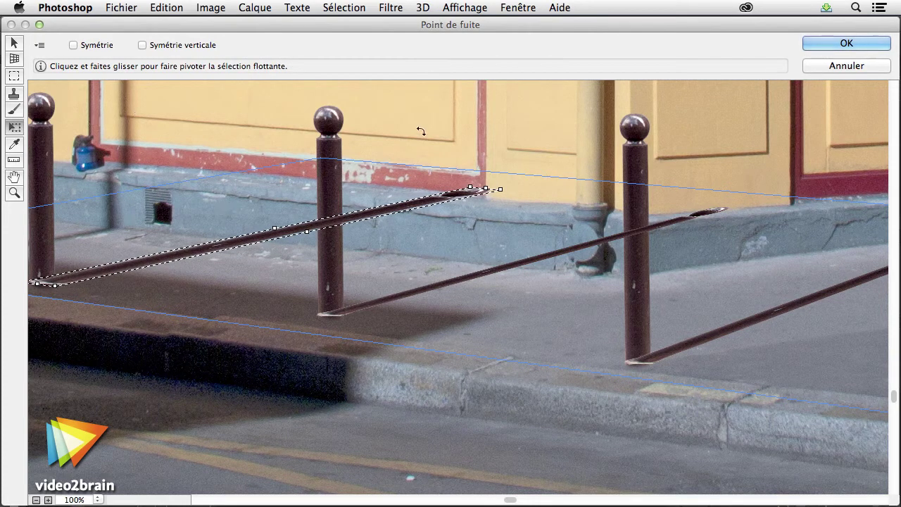
# Apply the Point de fuite shadows, then hide and reshow the ombres layer to compare
pyautogui.click(824, 39)
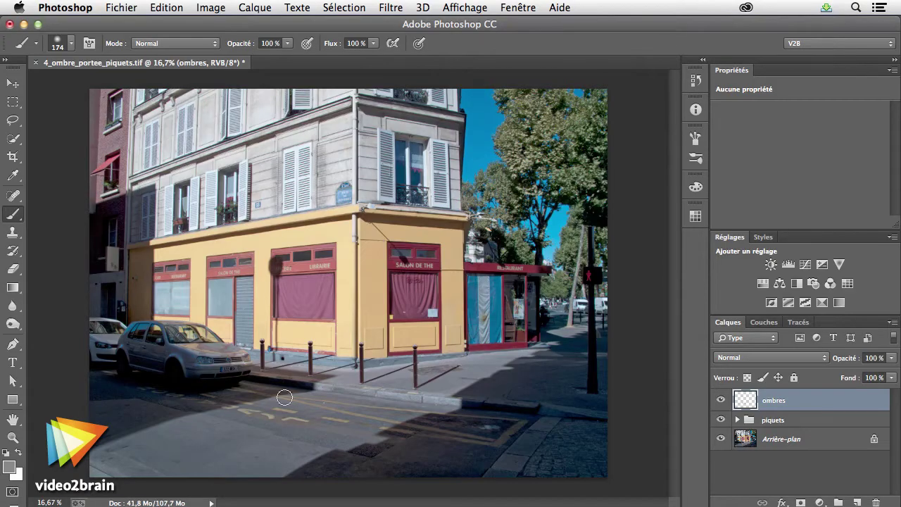
pyautogui.click(721, 400)
pyautogui.click(721, 401)
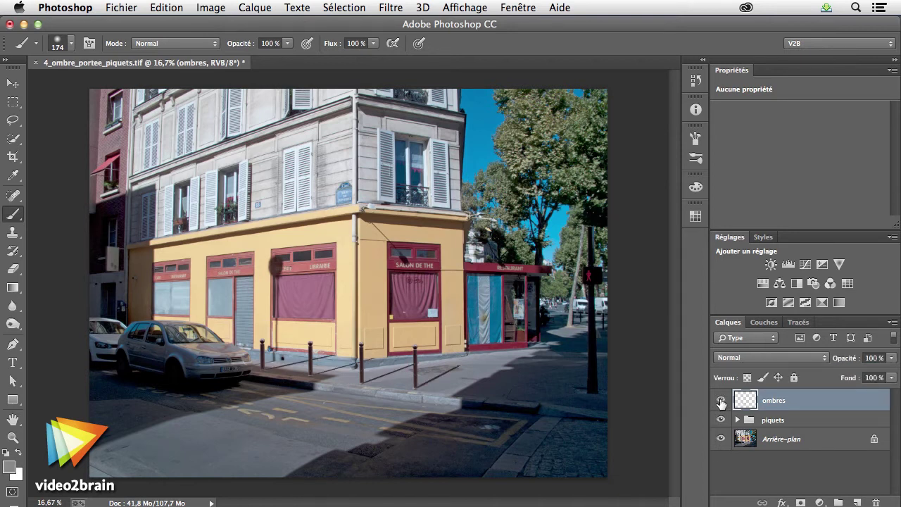